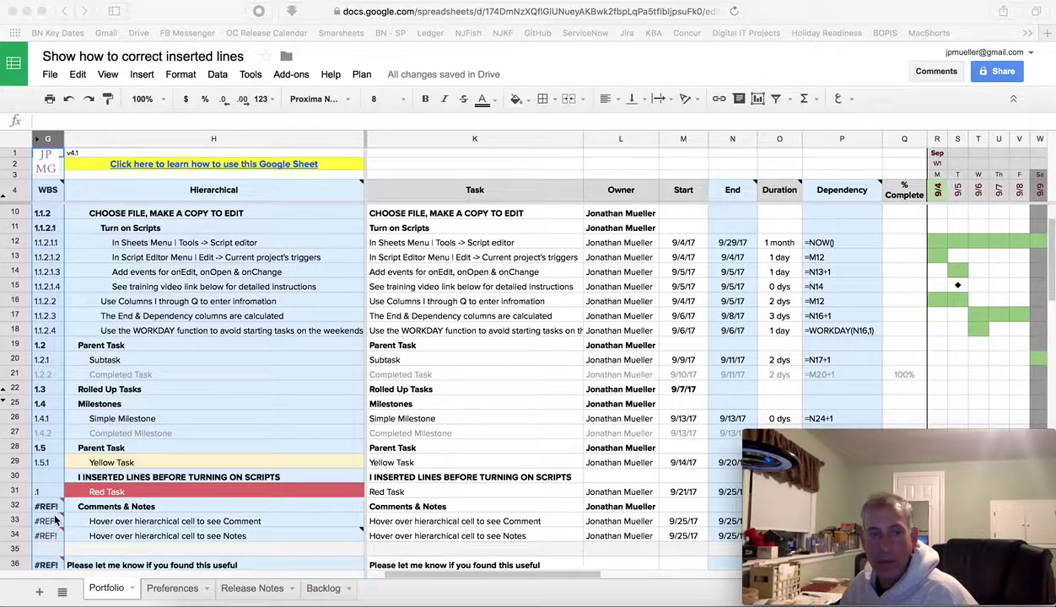
# Step: Examine the #REF! errors in the WBS column and compare the End and Dependency cells of inserted row 30 with row 29
pyautogui.click(51, 508)
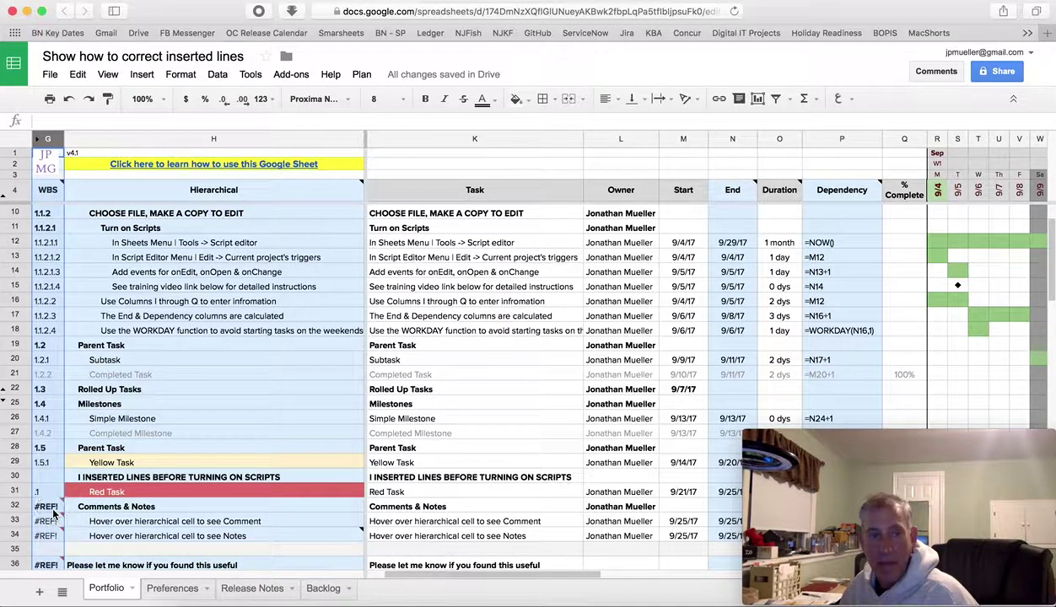
pyautogui.click(50, 508)
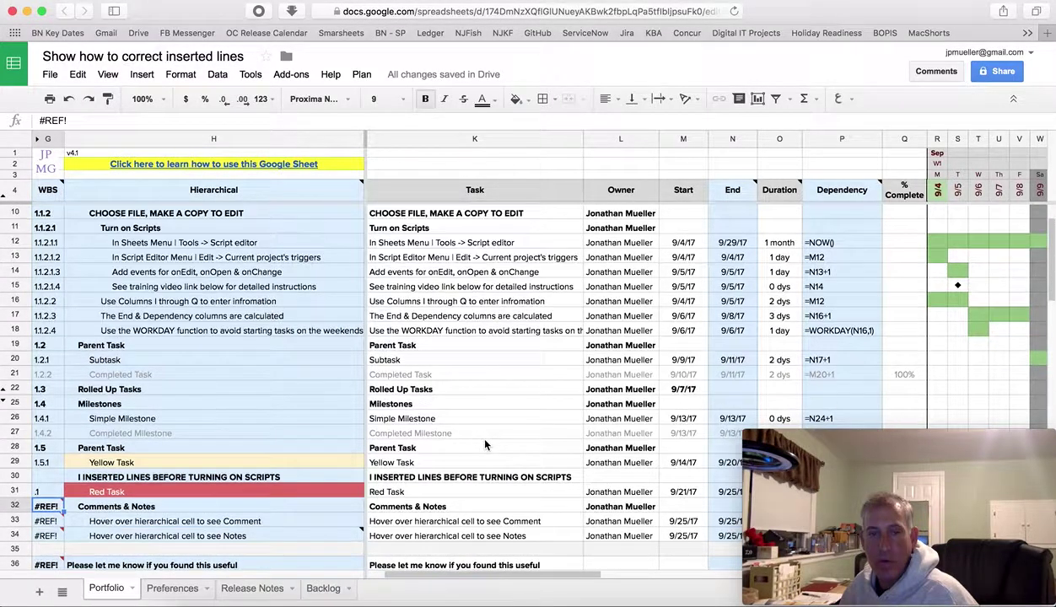
pyautogui.hscroll(5, 485, 444)
pyautogui.scroll(-4, 485, 444)
pyautogui.hscroll(-5, 485, 445)
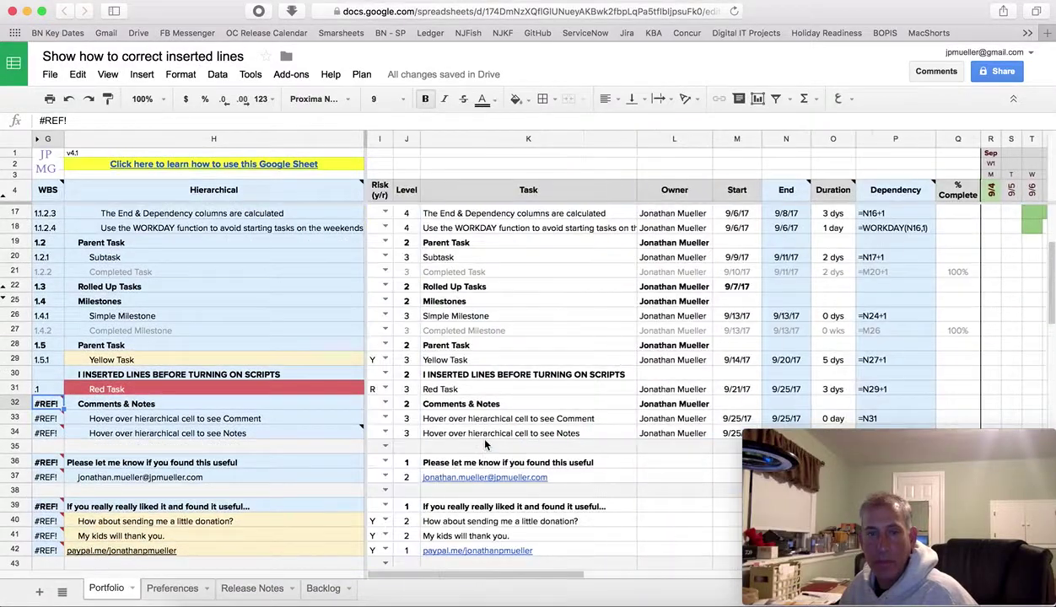
pyautogui.click(675, 373)
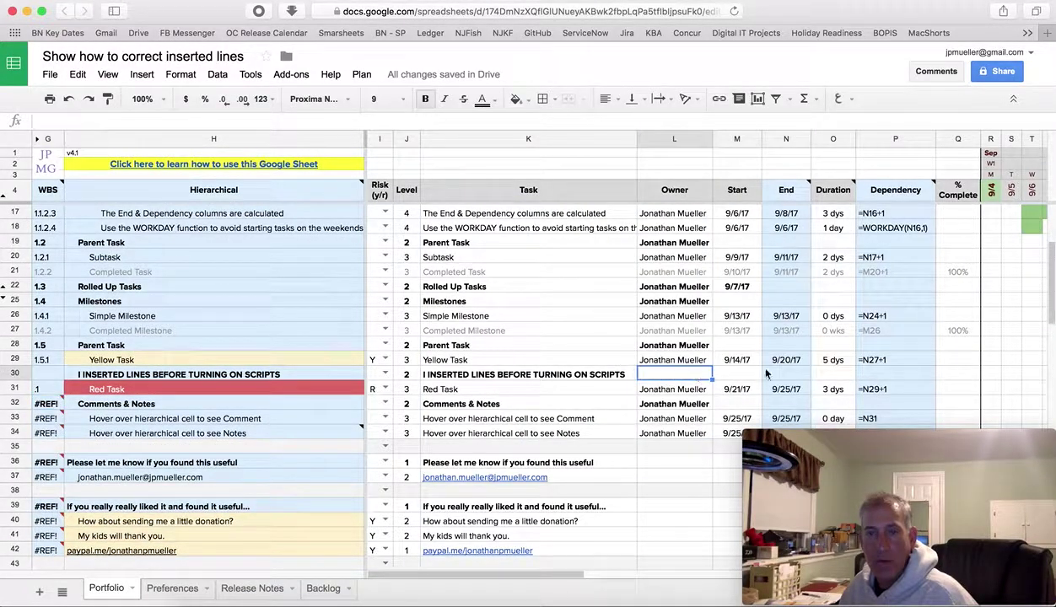
pyautogui.click(784, 376)
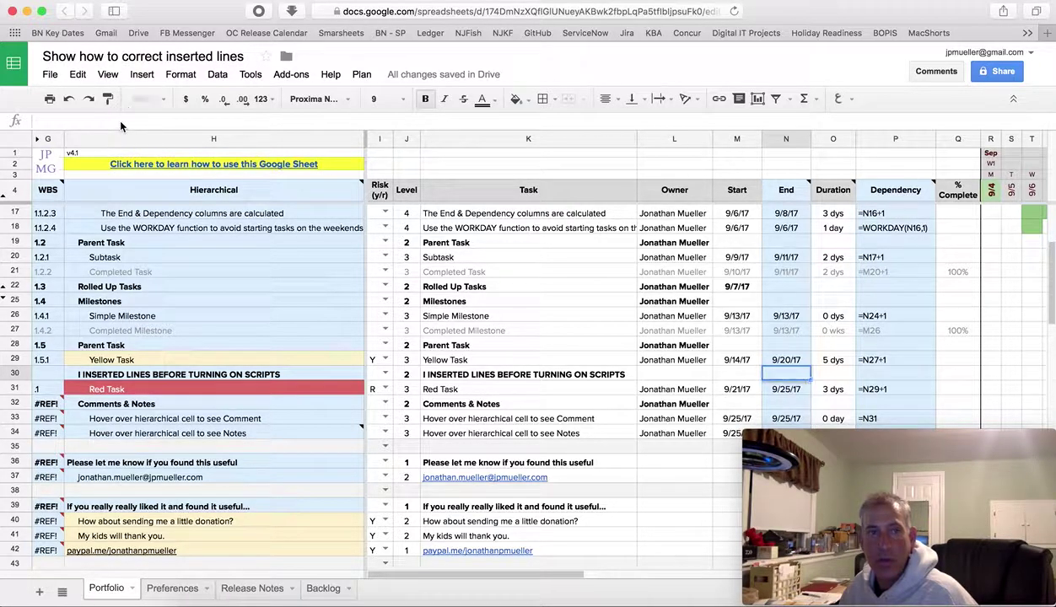
pyautogui.click(887, 377)
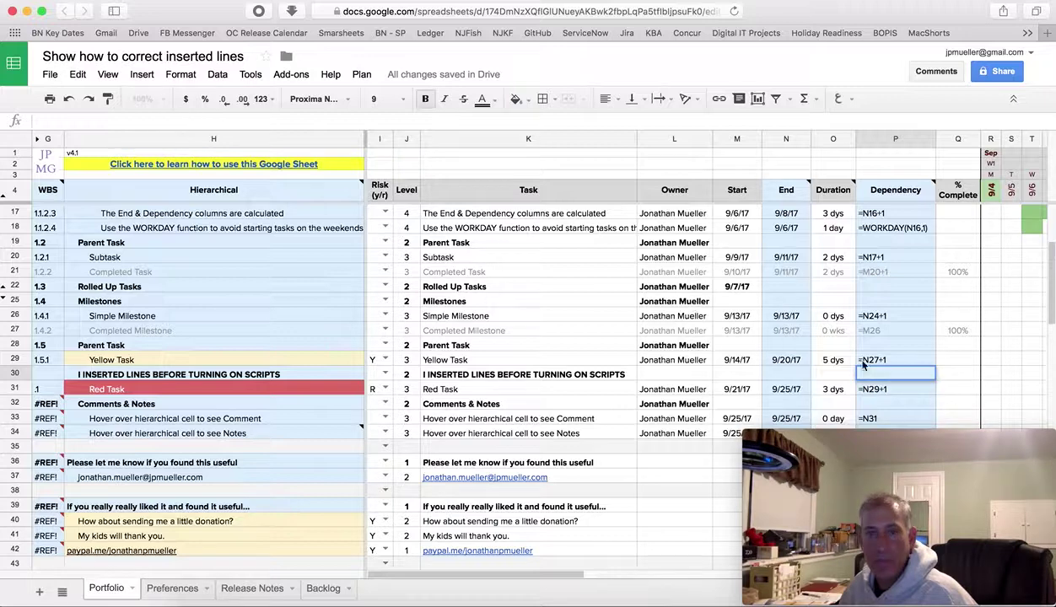
pyautogui.click(787, 360)
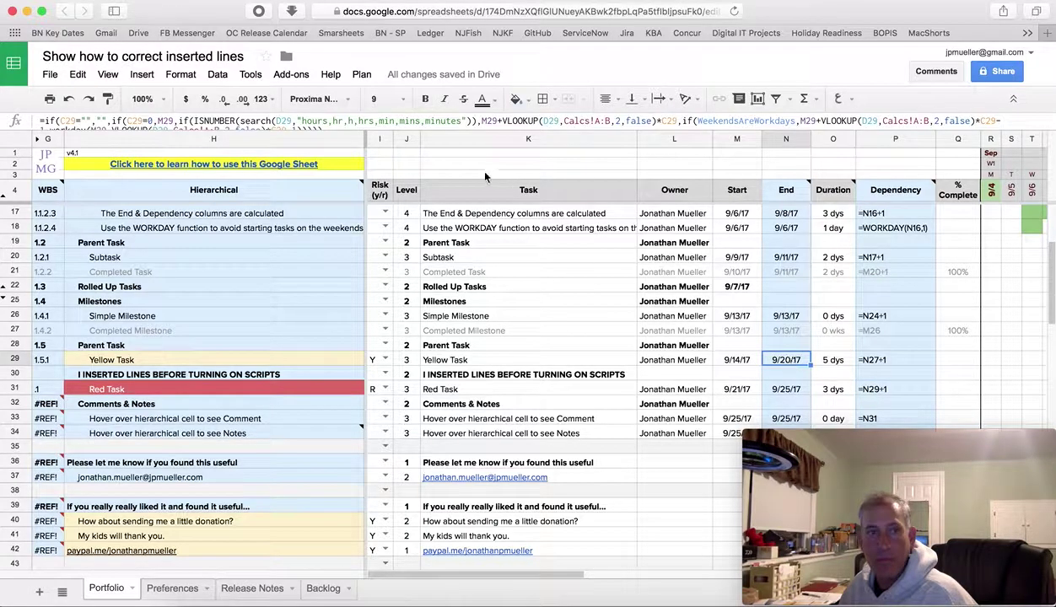
pyautogui.click(901, 360)
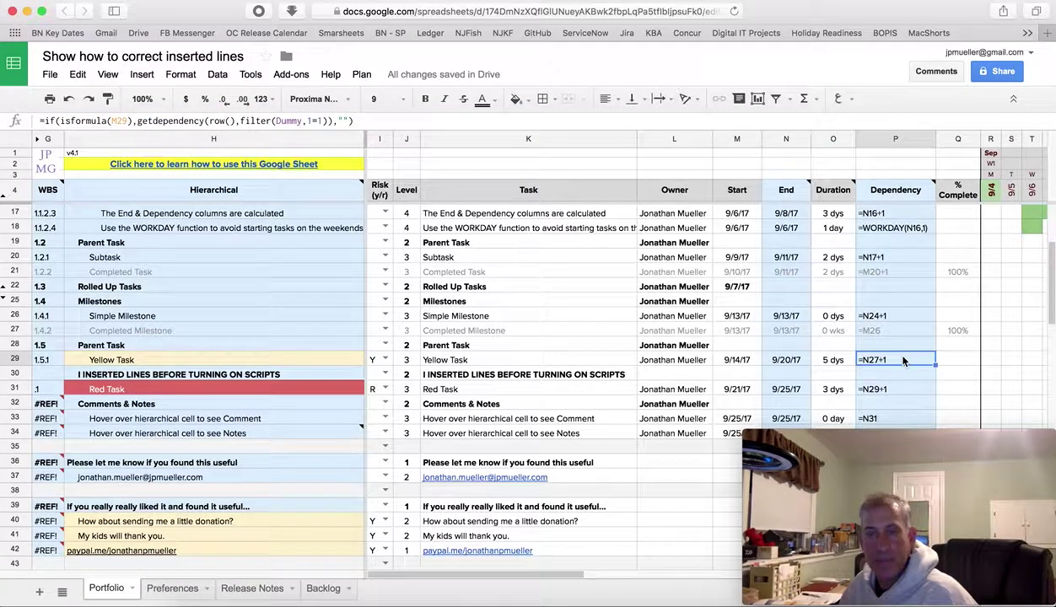
# Step: Copy the End formula from the Yellow Task row (N29) into the inserted row's End cell (N30)
pyautogui.click(791, 362)
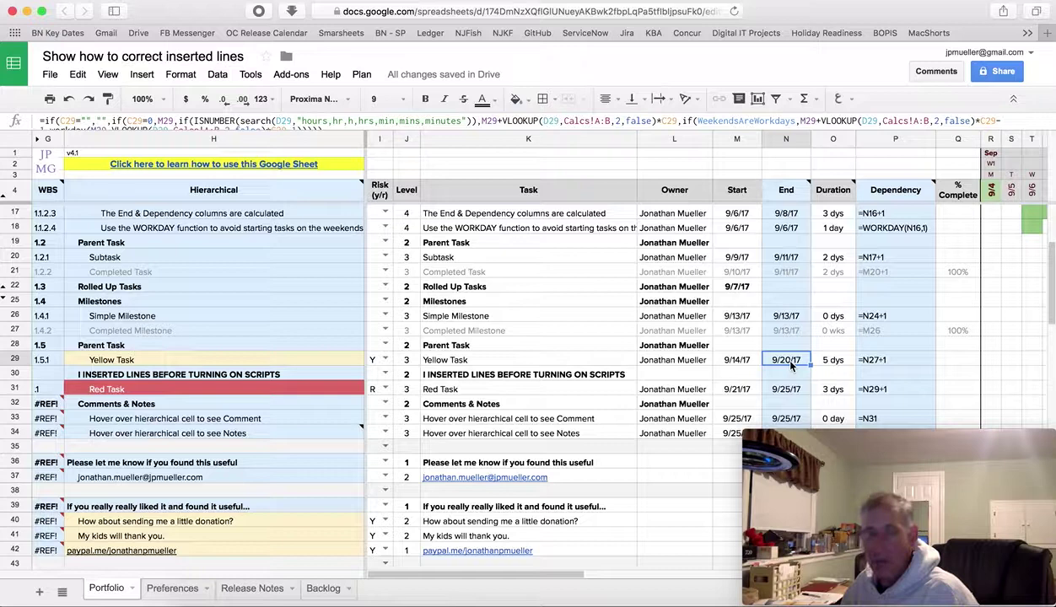
pyautogui.press('super+c')
pyautogui.press('Down')
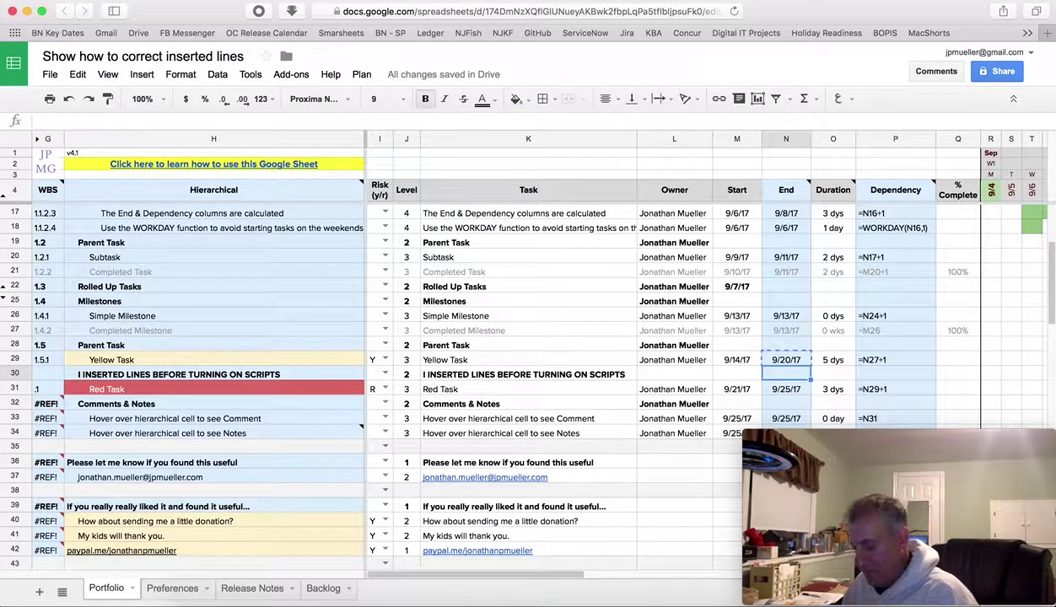
pyautogui.press('super+v')
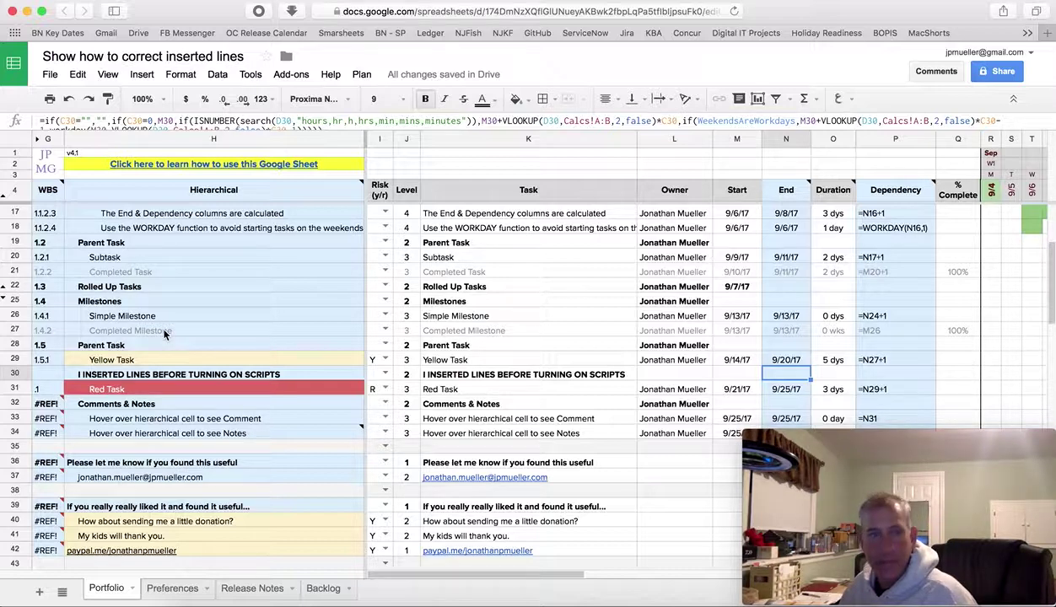
# Step: Unhide columns A to F and the hidden formula row 5 above My Project
pyautogui.scroll(2, 82, 280)
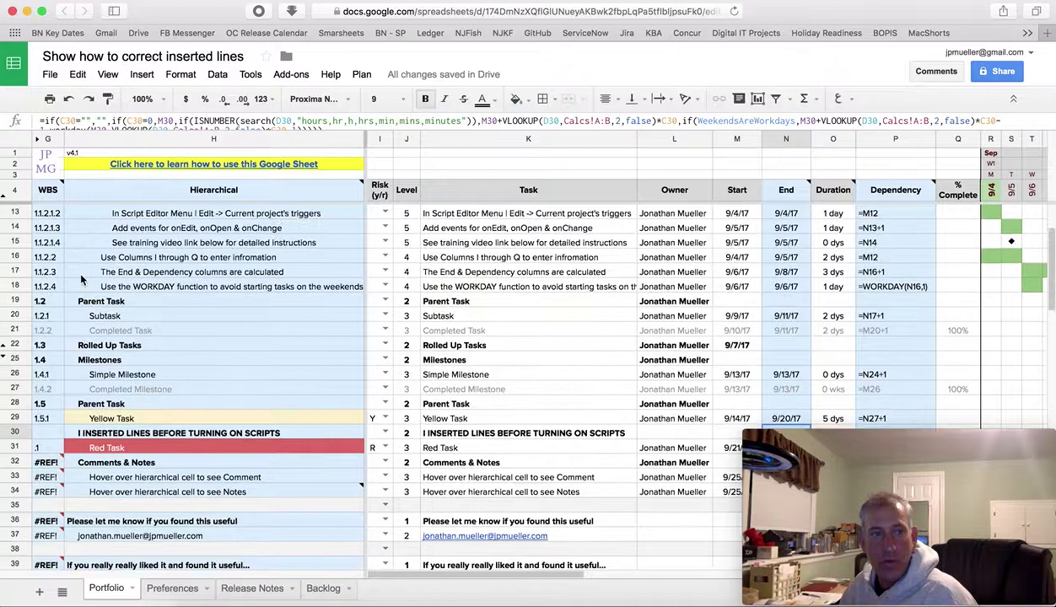
pyautogui.scroll(-1, 80, 269)
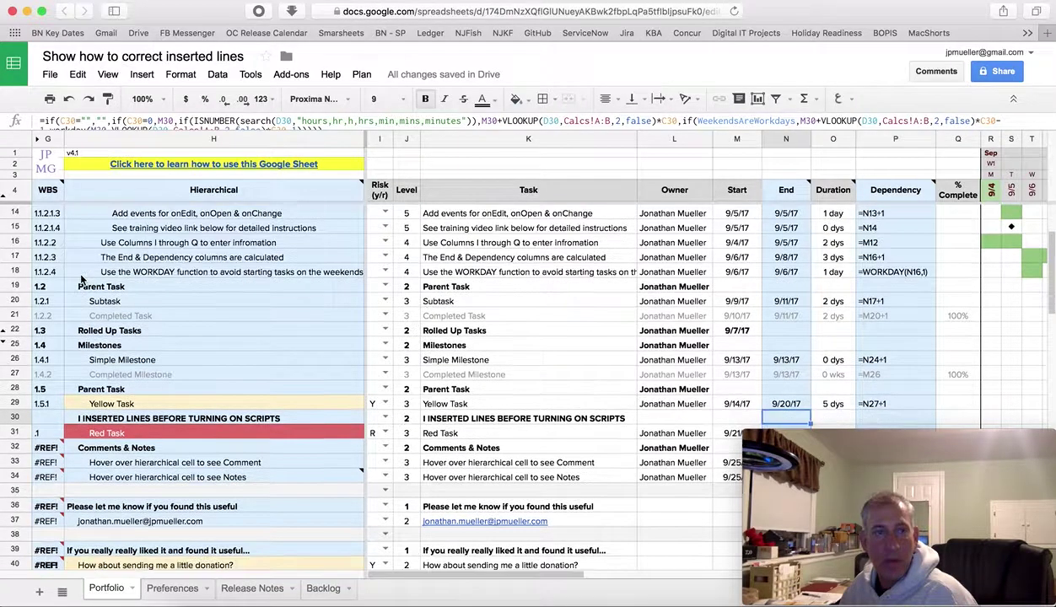
pyautogui.click(37, 138)
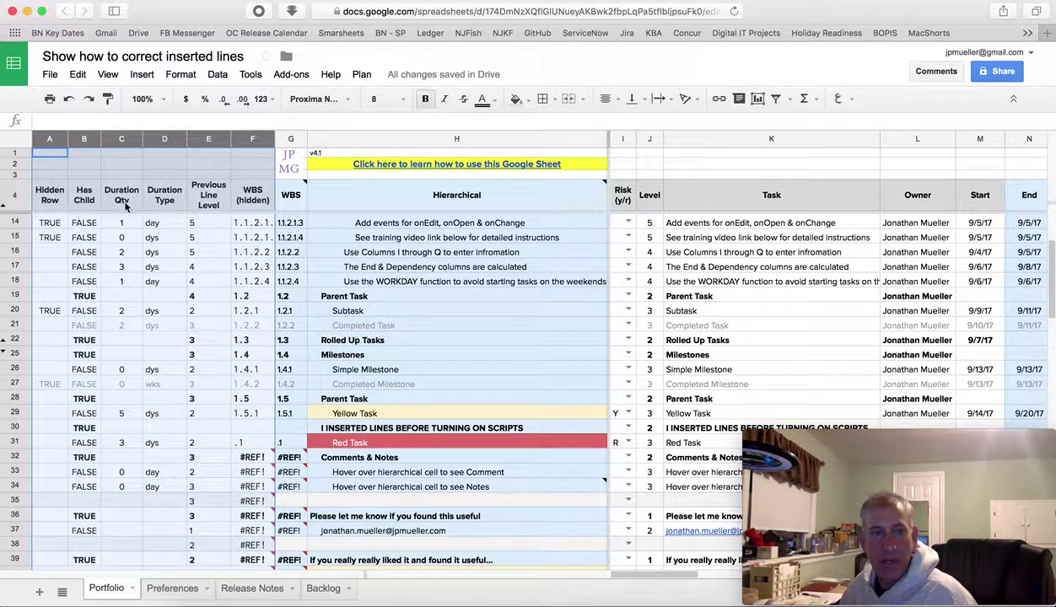
pyautogui.scroll(2, 153, 301)
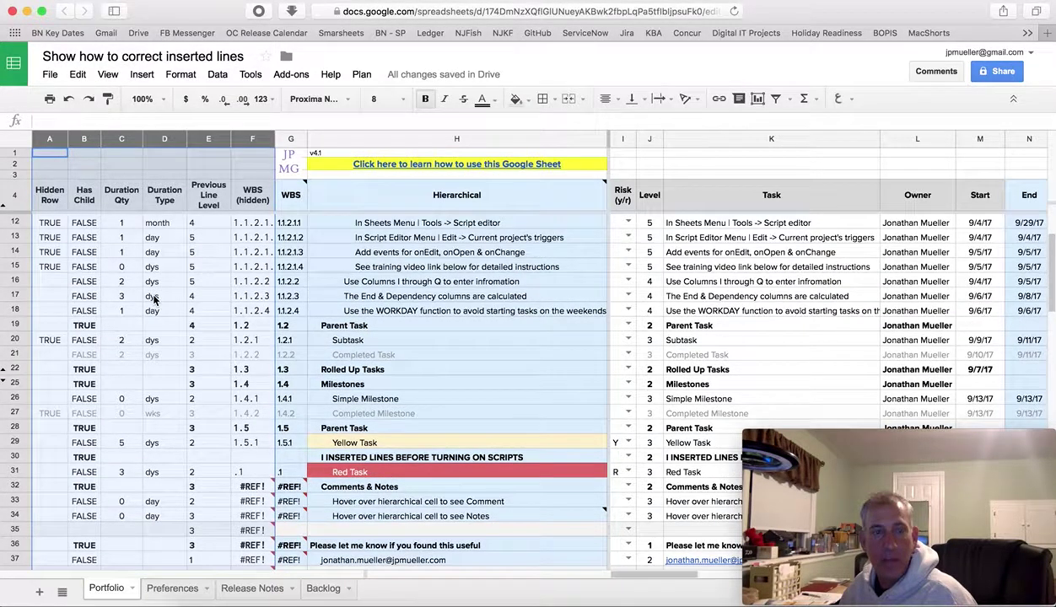
pyautogui.scroll(5, 153, 301)
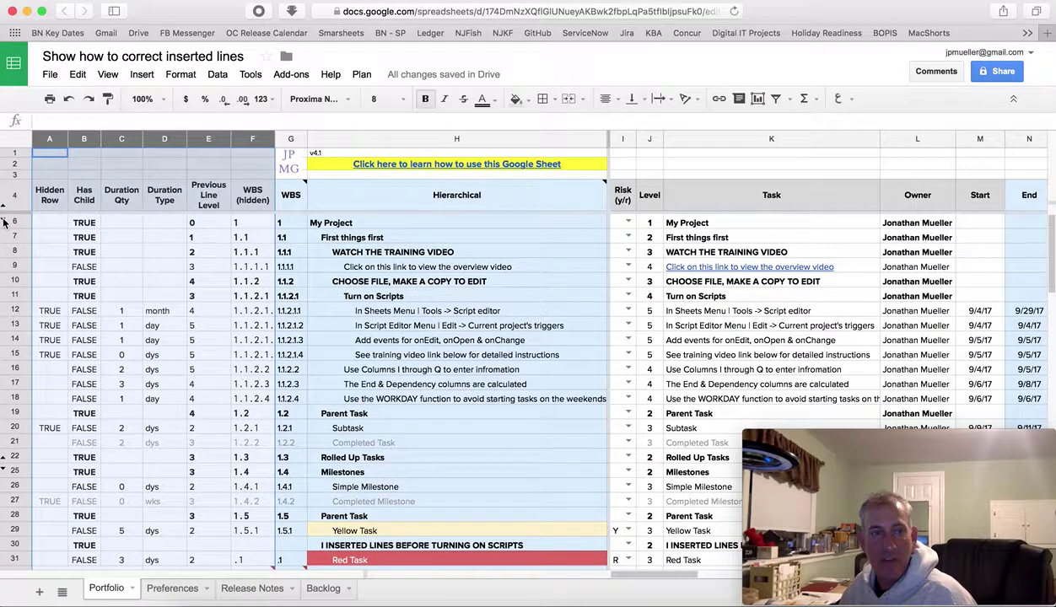
pyautogui.click(3, 221)
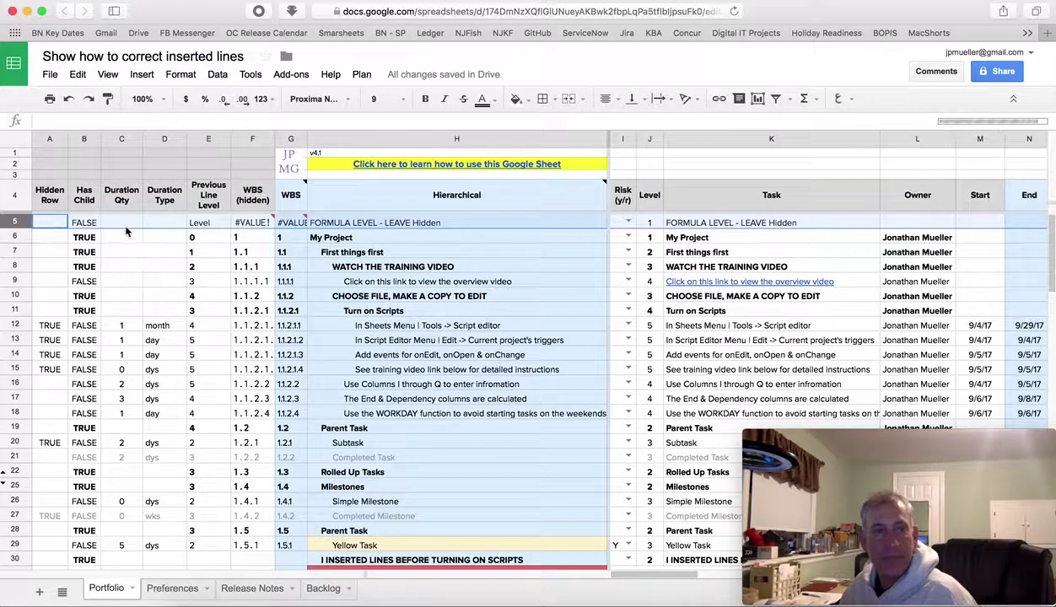
# Step: Copy the Previous Line Level and hidden WBS formulas from E5:F5 and paste them down both columns through row 107
pyautogui.click(190, 224)
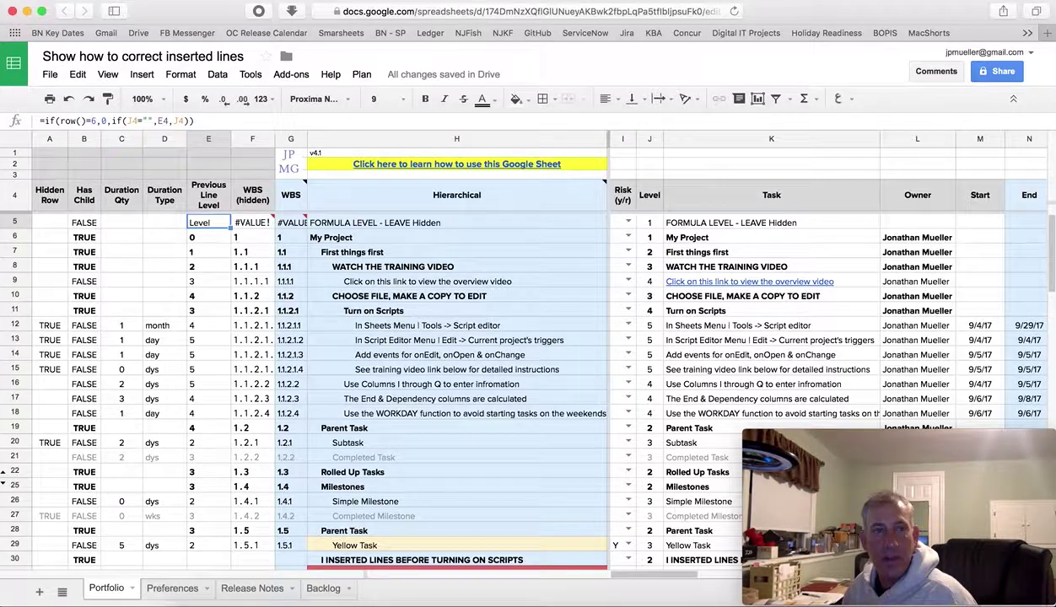
pyautogui.click(252, 223)
pyautogui.click(209, 222)
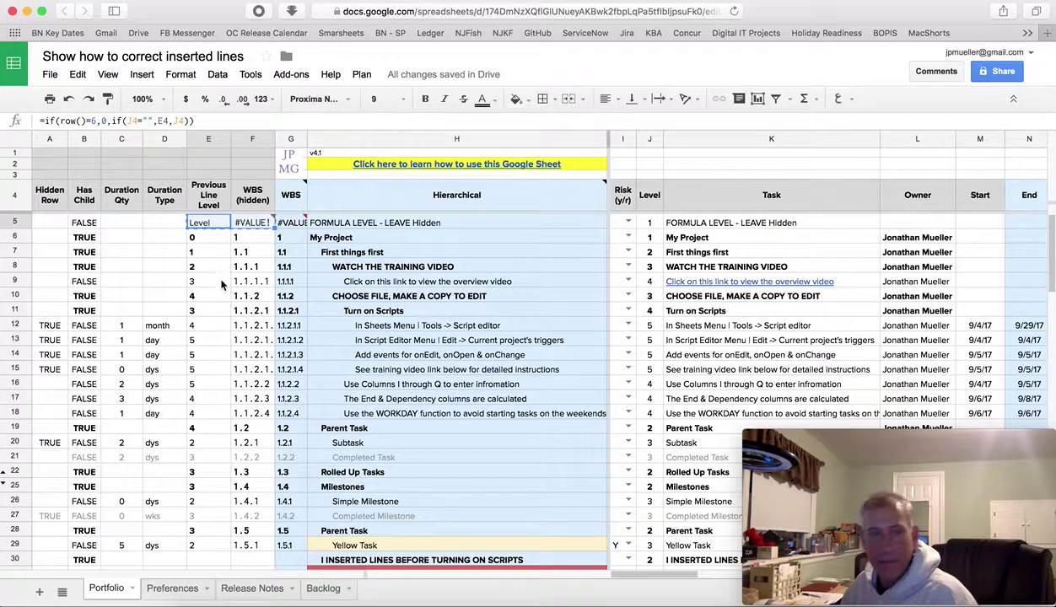
pyautogui.scroll(-15, 223, 302)
pyautogui.scroll(-9, 223, 305)
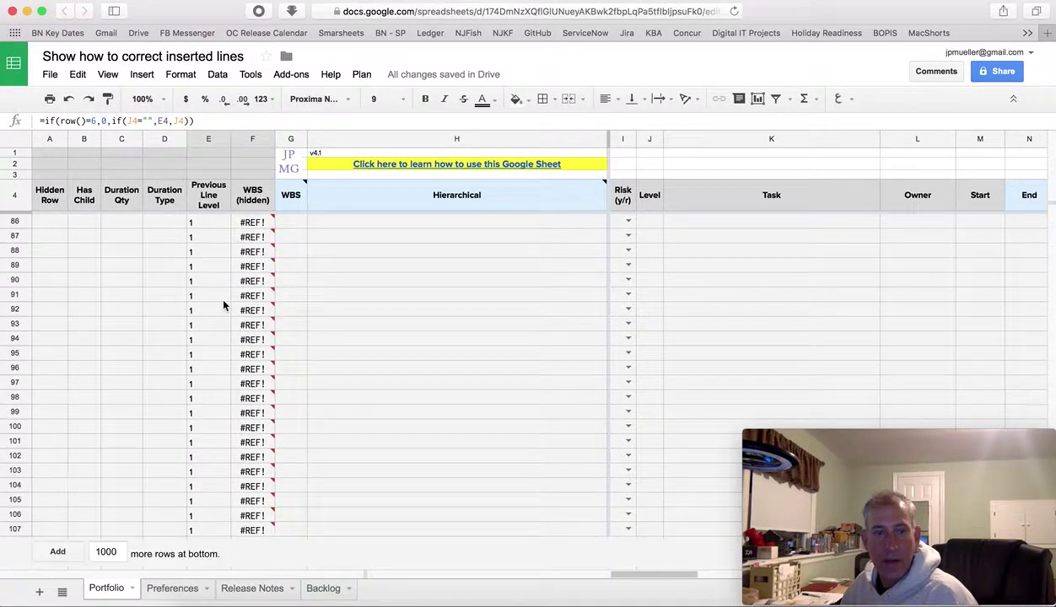
pyautogui.keyDown('shift'); pyautogui.click(255, 531); pyautogui.keyUp('shift')
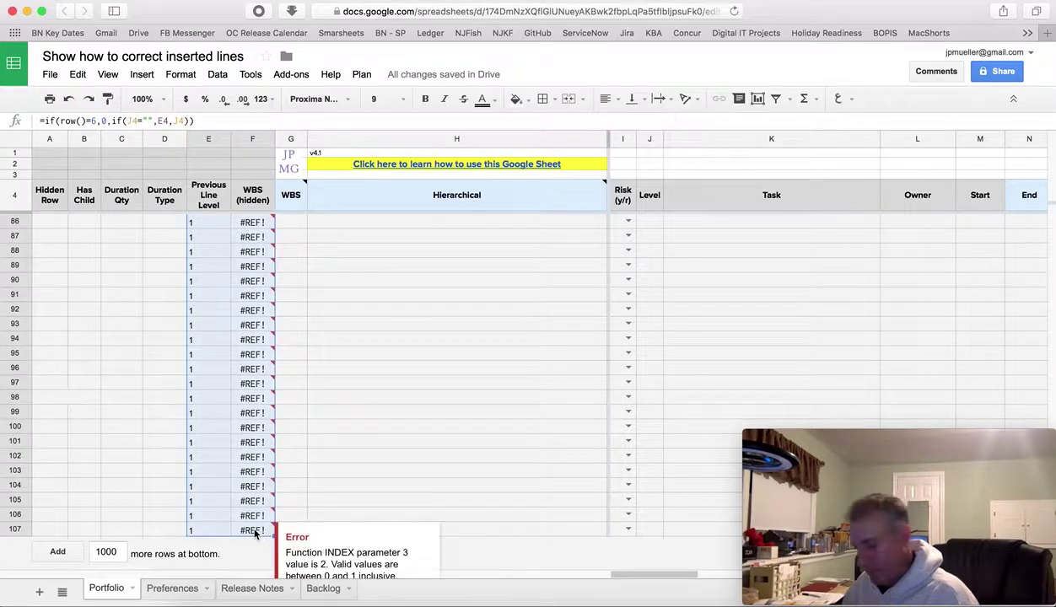
pyautogui.press('super+v')
pyautogui.press('super+Up')
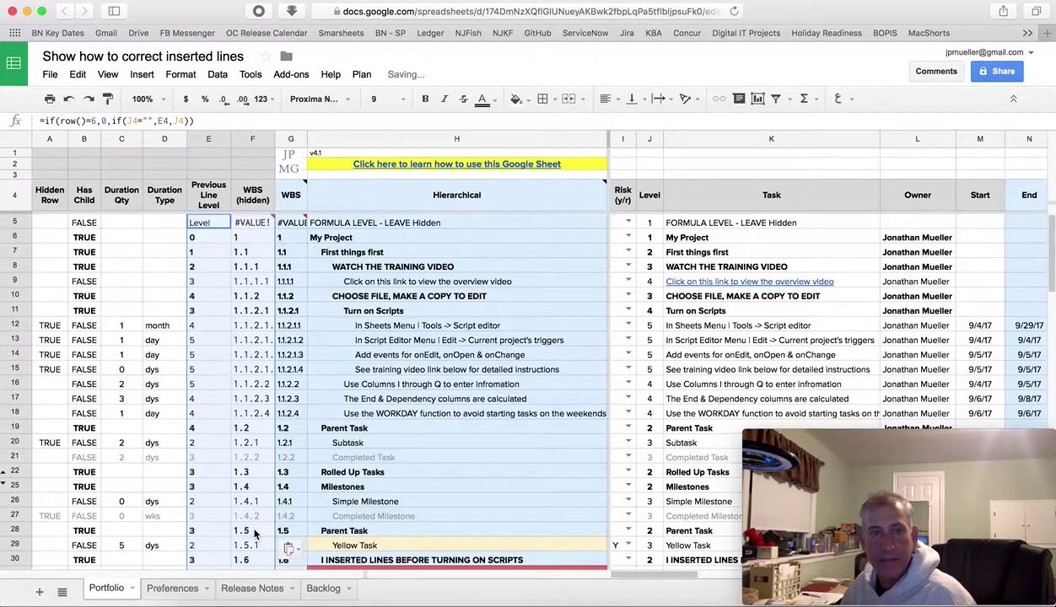
# Step: Check the recalculated WBS values down the sheet, and hide helper columns A to F again
pyautogui.click(250, 357)
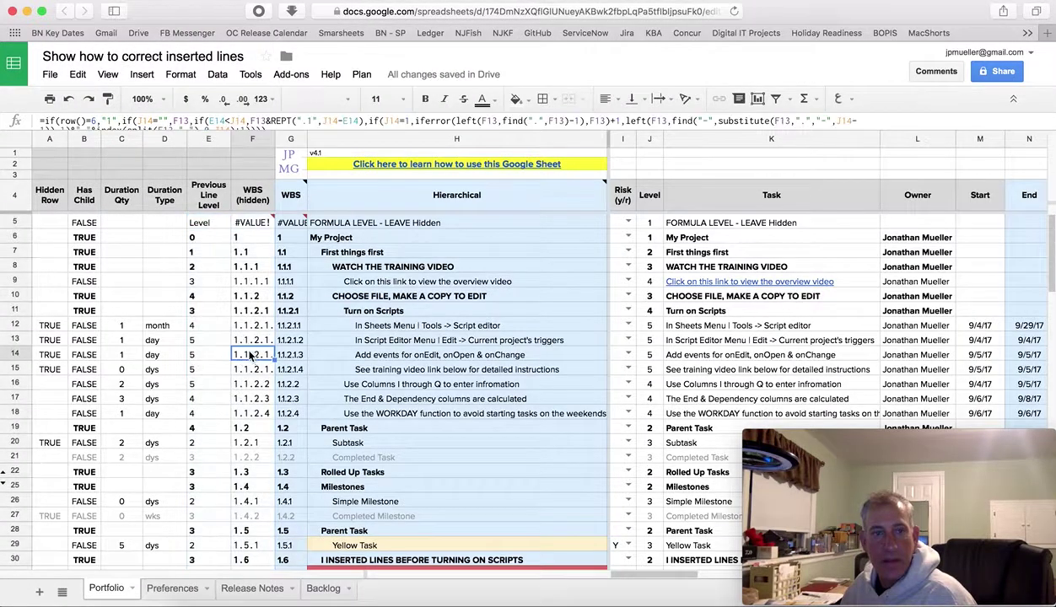
pyautogui.scroll(-5, 291, 460)
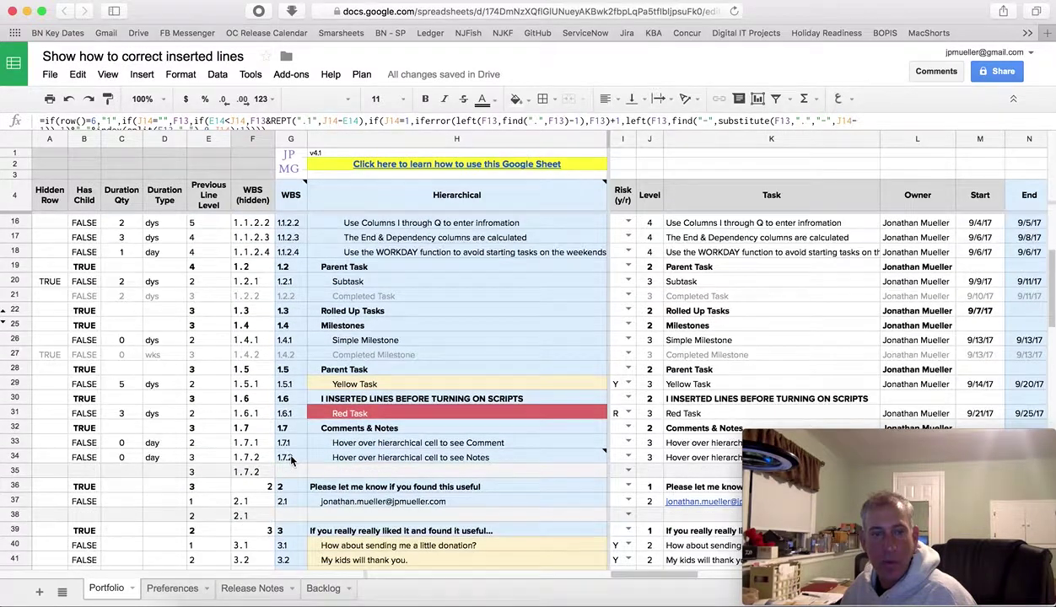
pyautogui.scroll(-1, 291, 460)
pyautogui.scroll(-1, 291, 460)
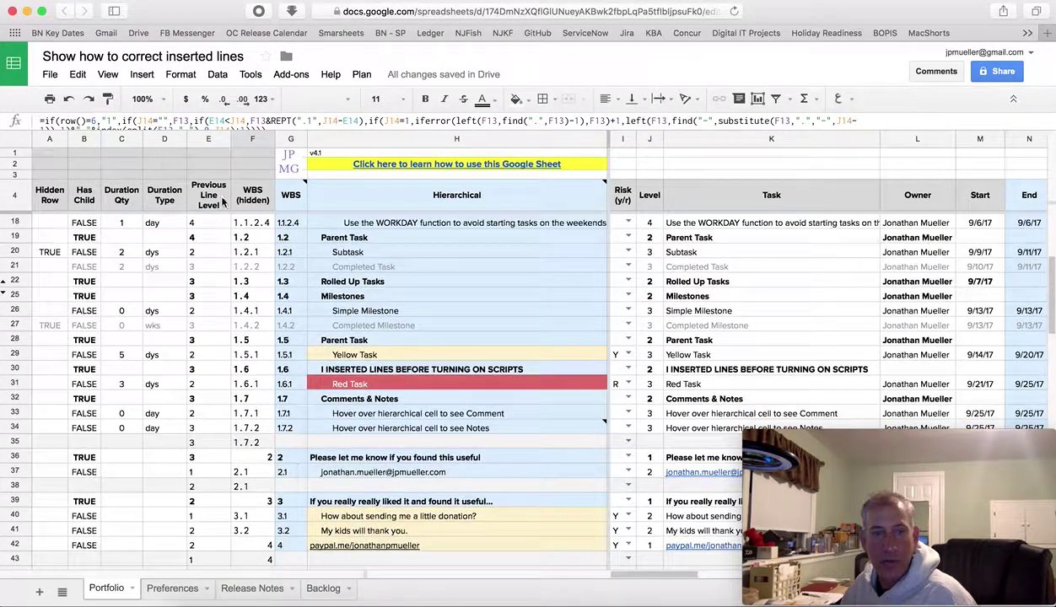
pyautogui.click(242, 140)
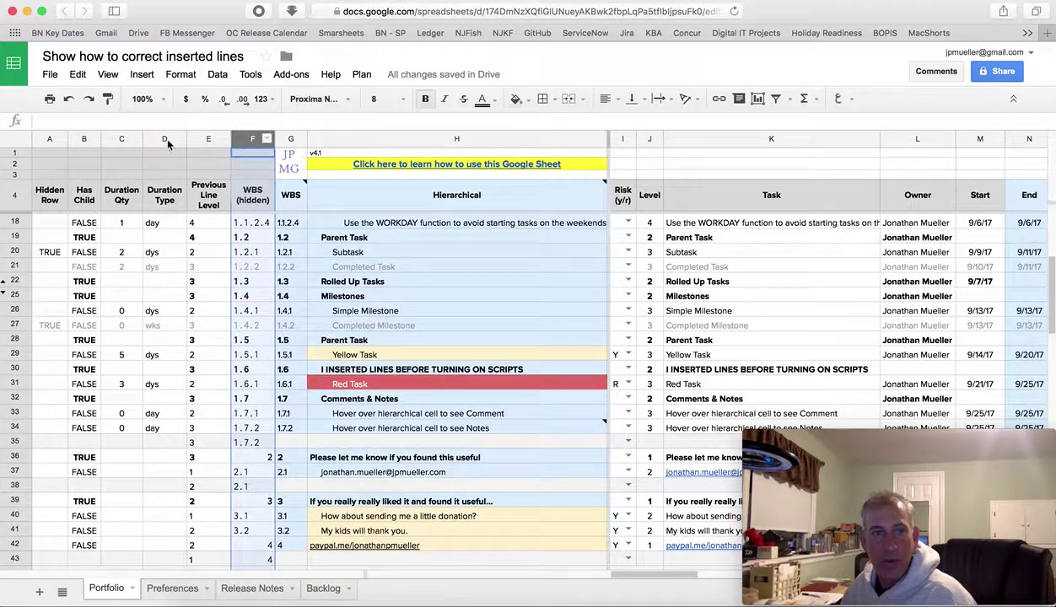
pyautogui.keyDown('shift'); pyautogui.click(46, 140); pyautogui.keyUp('shift')
pyautogui.rightClick(45, 140)
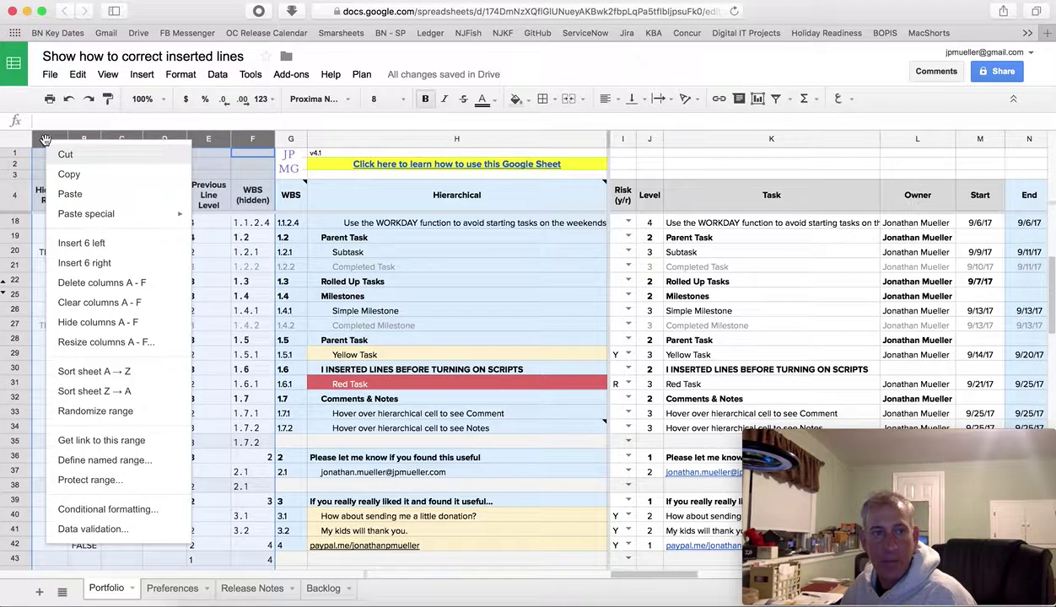
pyautogui.click(135, 322)
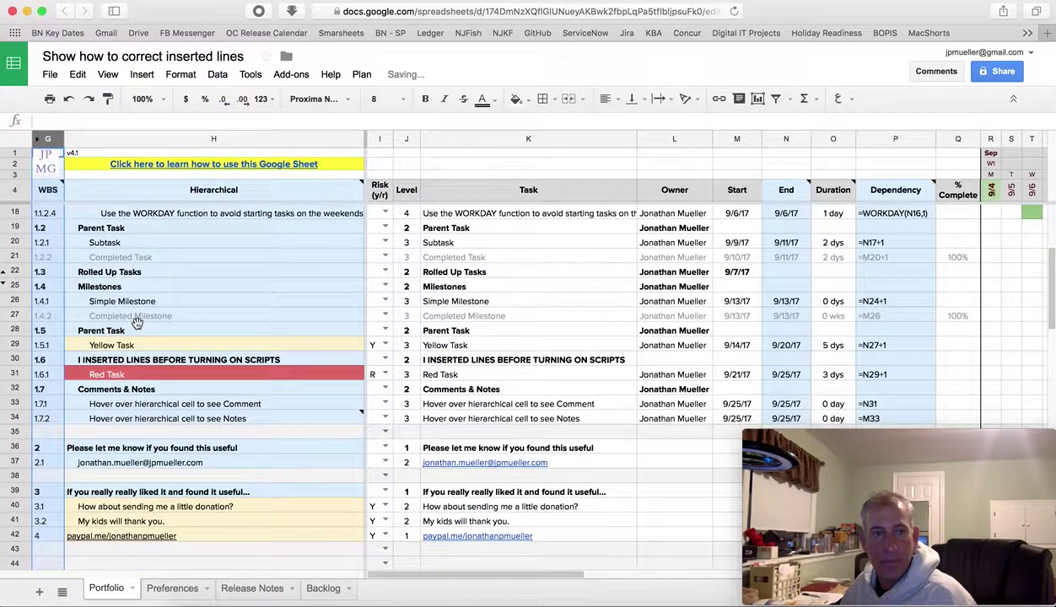
# Step: Review the WBS numbering down the task list, including the inserted row and the rows below it
pyautogui.click(55, 344)
pyautogui.scroll(-1, 55, 348)
pyautogui.scroll(-4, 54, 349)
pyautogui.scroll(7, 54, 348)
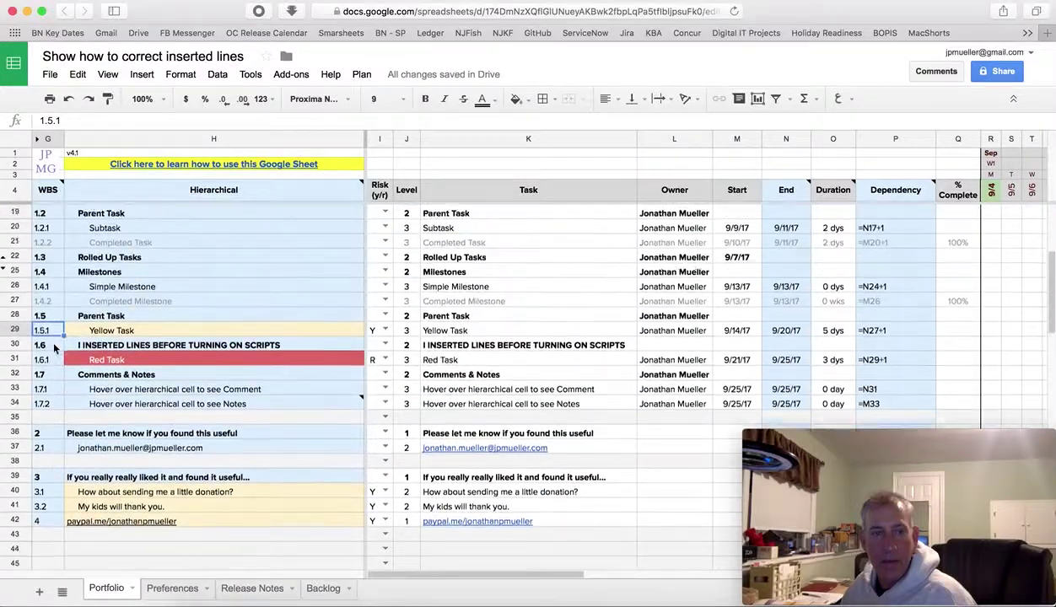
pyautogui.scroll(-1, 54, 348)
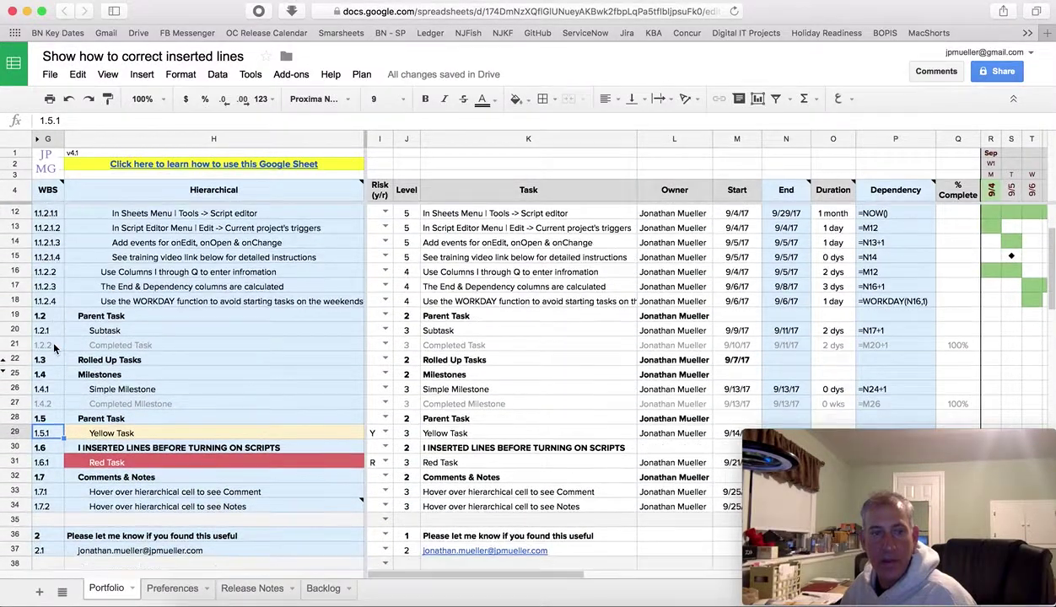
# Step: Inspect the End and Dependency cells of inserted row 30 and compare its End formula with the one in row 29
pyautogui.hscroll(1, 770, 363)
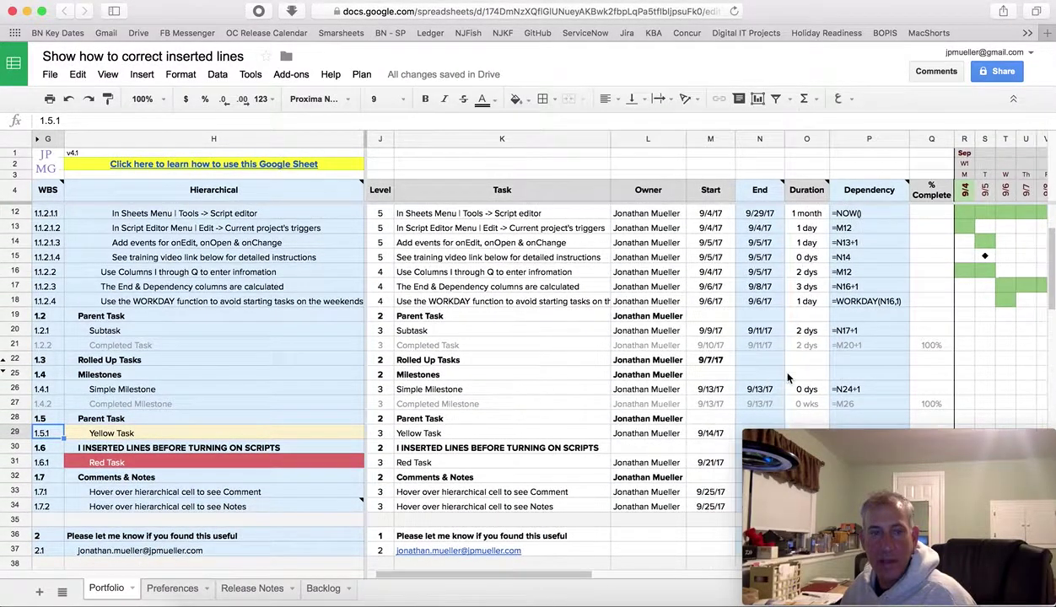
pyautogui.scroll(-2, 770, 363)
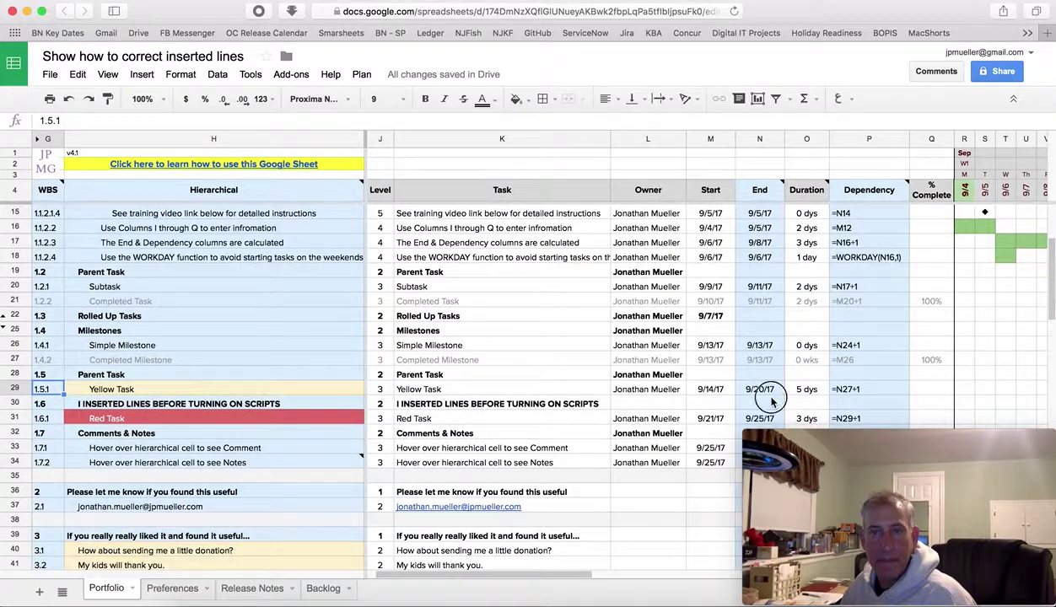
pyautogui.click(759, 403)
pyautogui.click(881, 406)
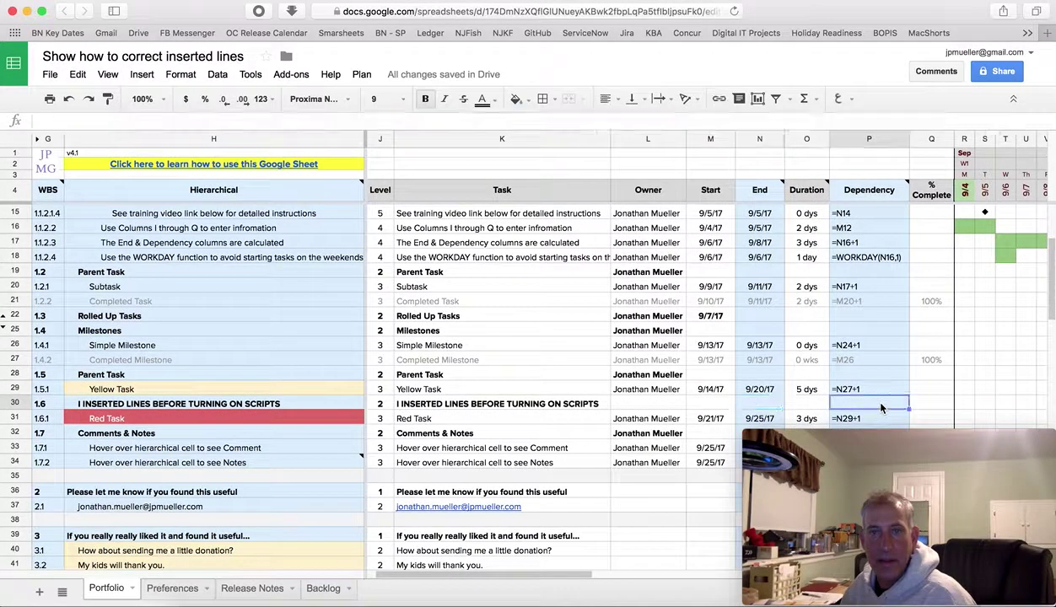
pyautogui.click(751, 405)
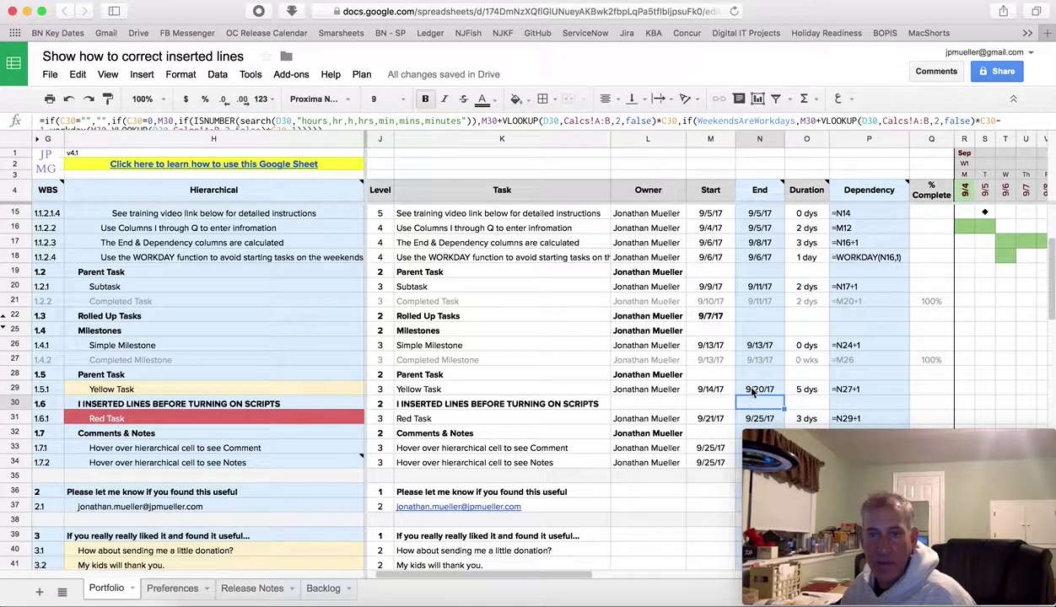
pyautogui.click(750, 391)
pyautogui.click(757, 406)
pyautogui.click(758, 391)
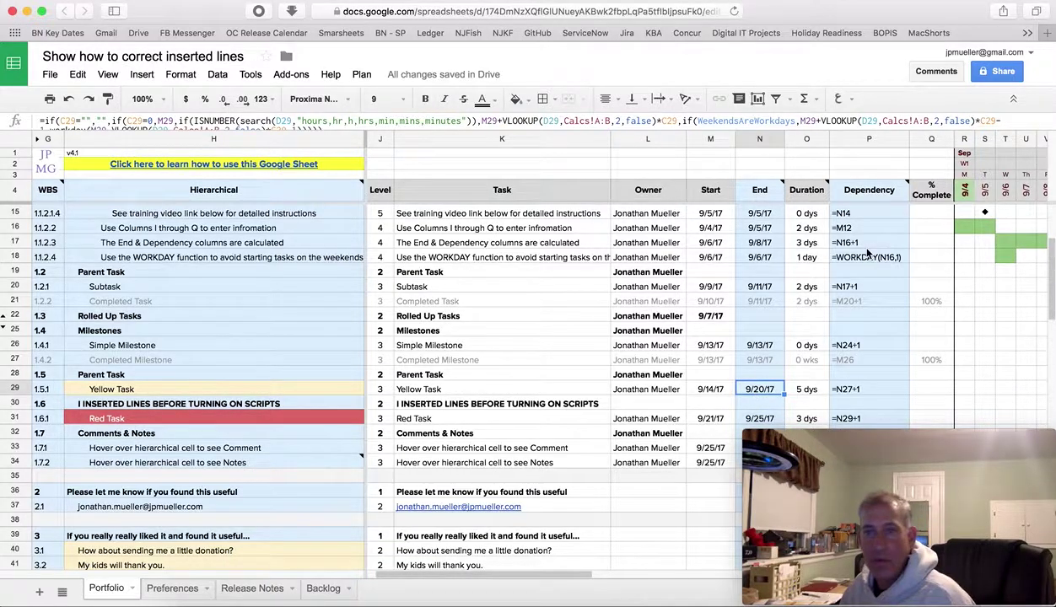
# Step: Copy the Dependency formula from P5 and paste it down the Dependency column through row 107
pyautogui.scroll(4, 848, 242)
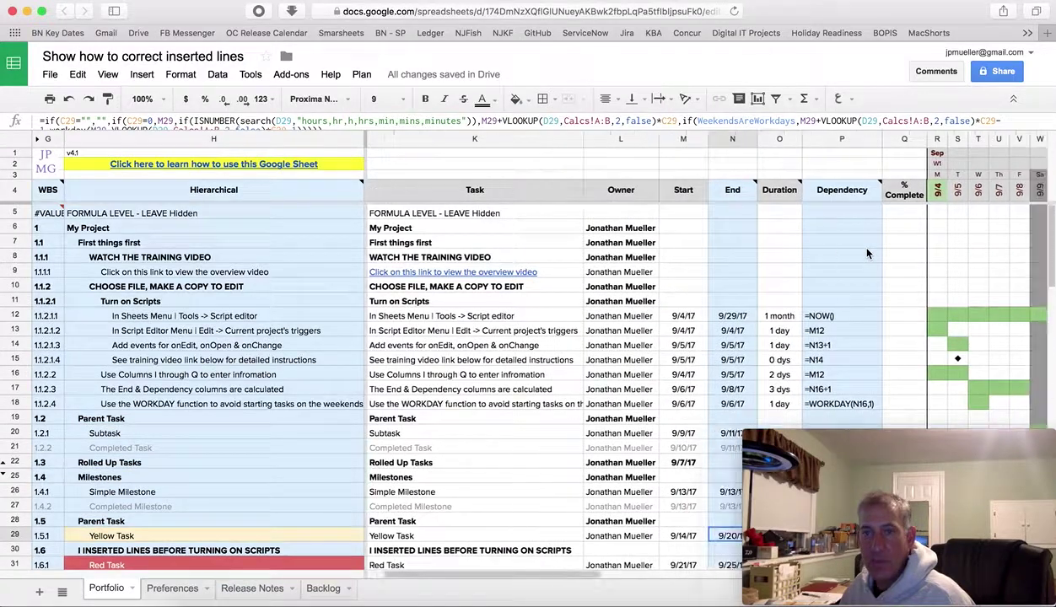
pyautogui.click(836, 218)
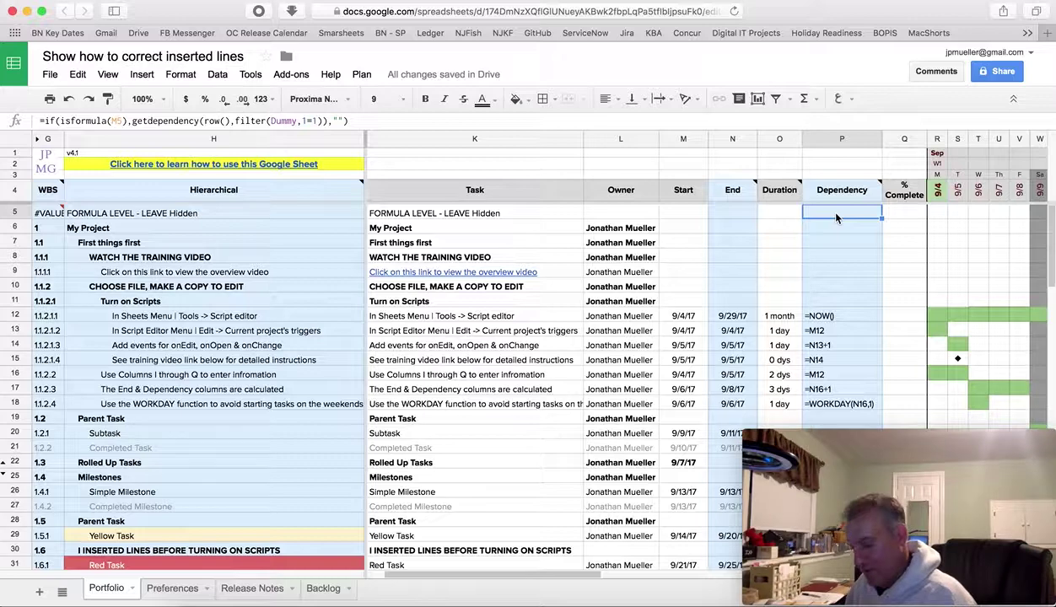
pyautogui.scroll(-10, 836, 218)
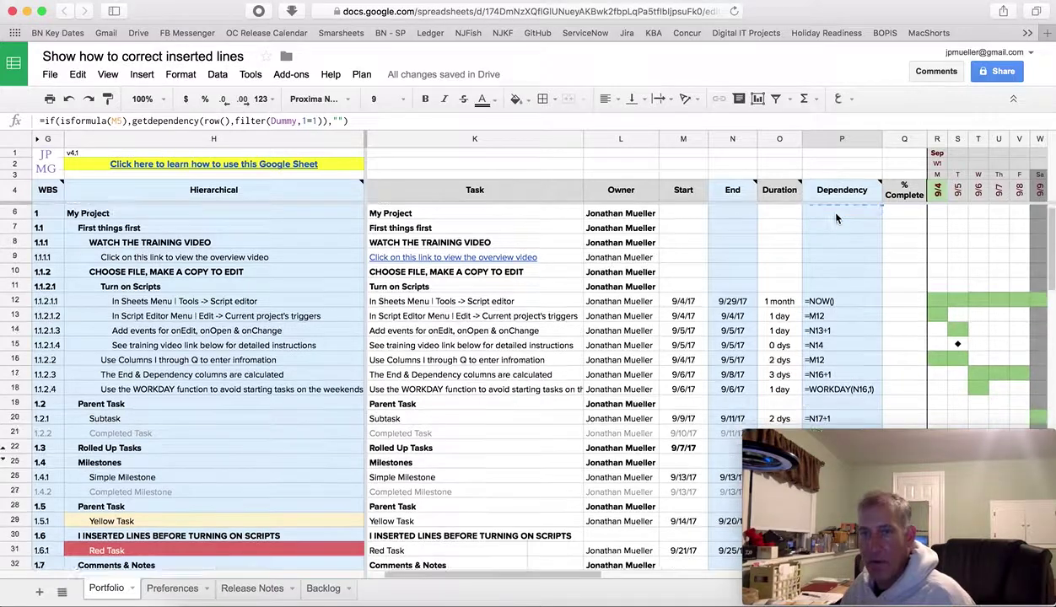
pyautogui.keyDown('shift'); pyautogui.click(852, 320); pyautogui.keyUp('shift')
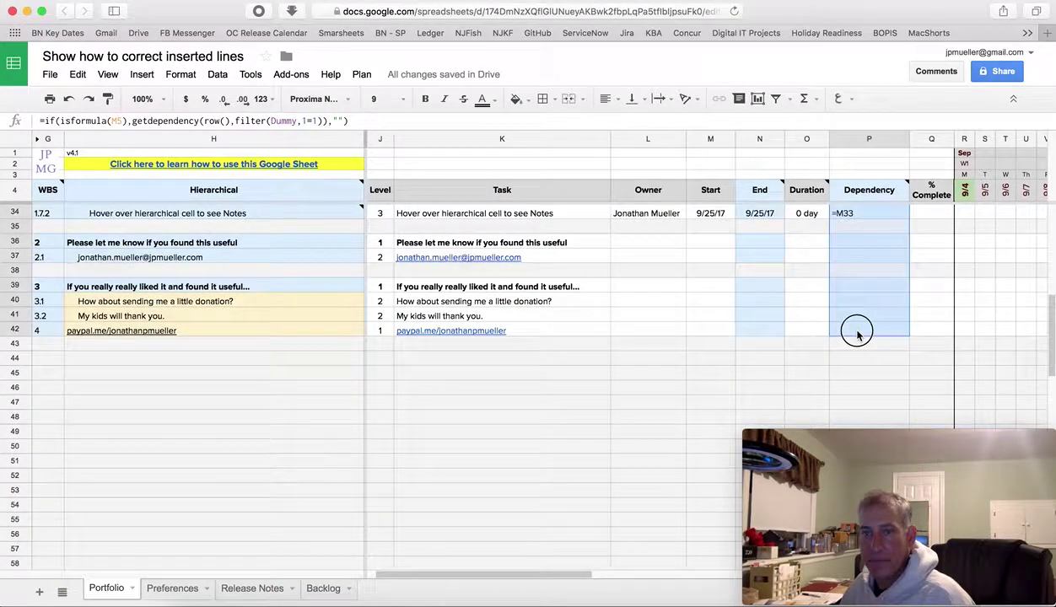
pyautogui.scroll(-15, 838, 321)
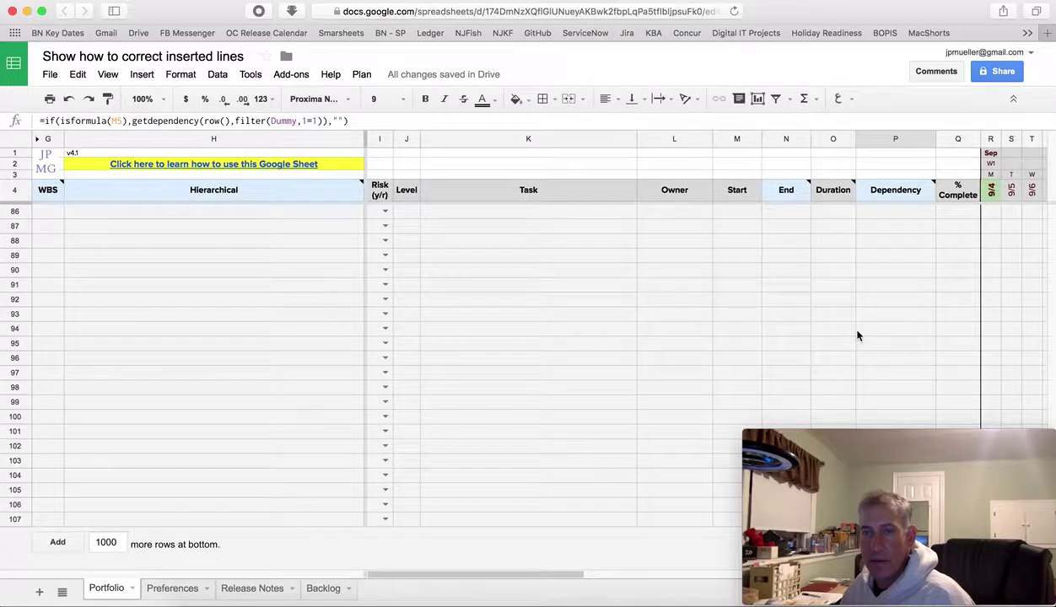
pyautogui.hscroll(2, 760, 346)
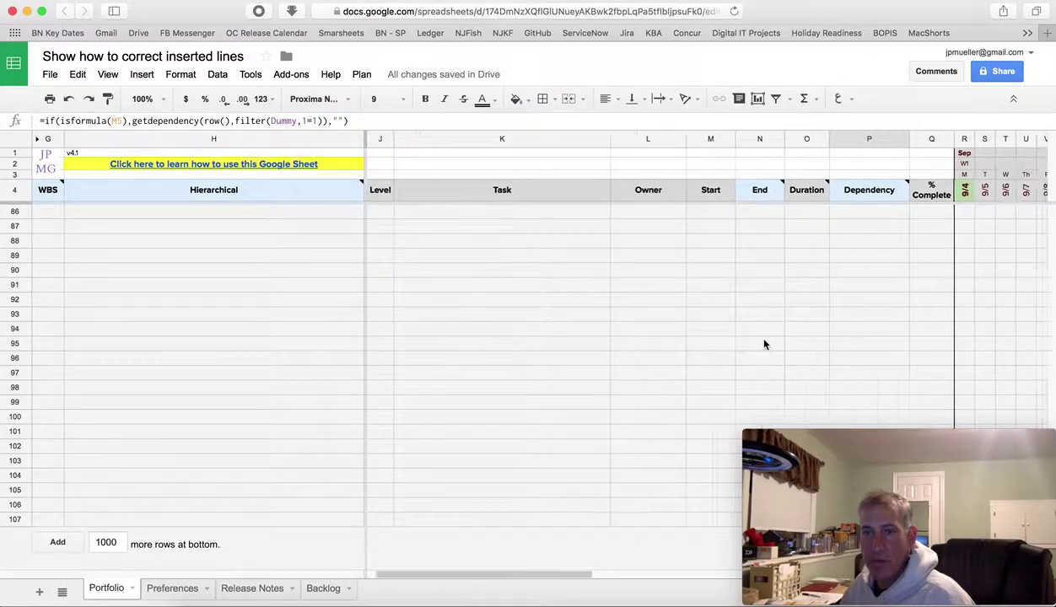
pyautogui.hscroll(5, 764, 344)
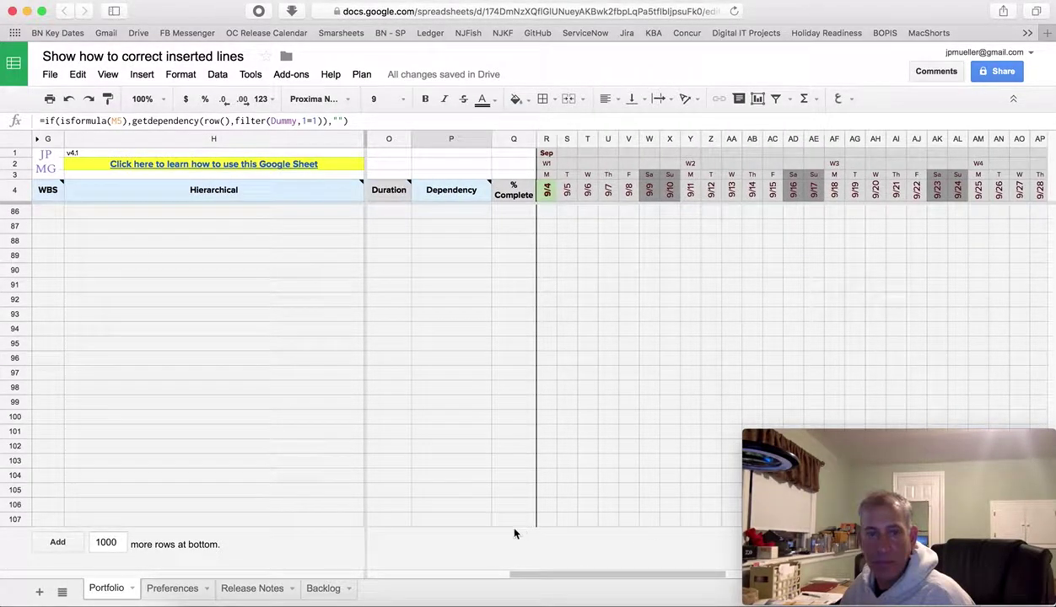
pyautogui.keyDown('shift'); pyautogui.click(479, 523); pyautogui.keyUp('shift')
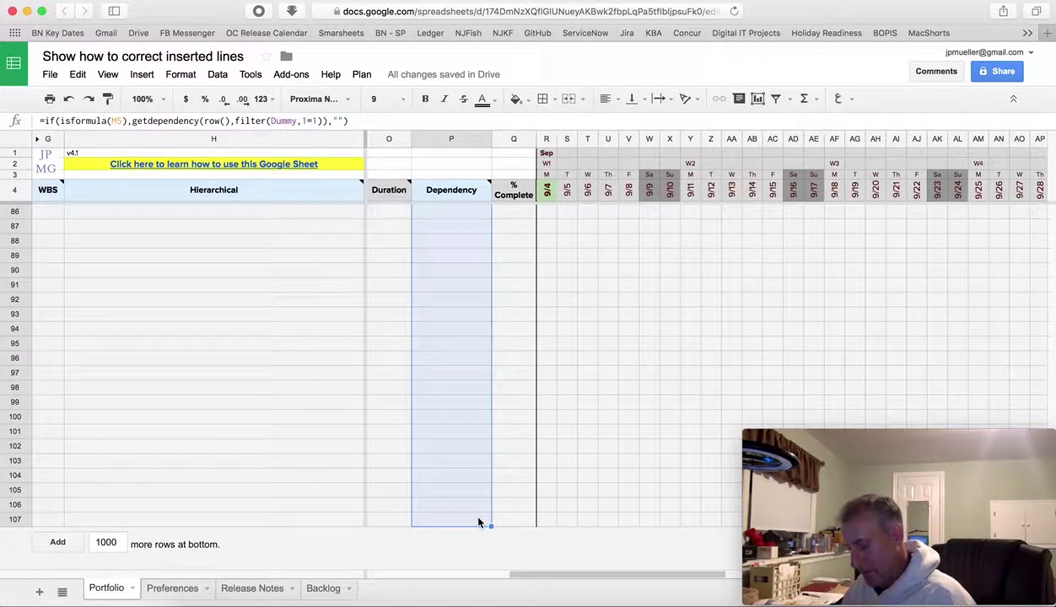
pyautogui.press('super+v')
# Step: Check the Dependency formula in inserted row 30 and the Start cell M30 it references
pyautogui.hscroll(-5, 478, 523)
pyautogui.scroll(15, 478, 522)
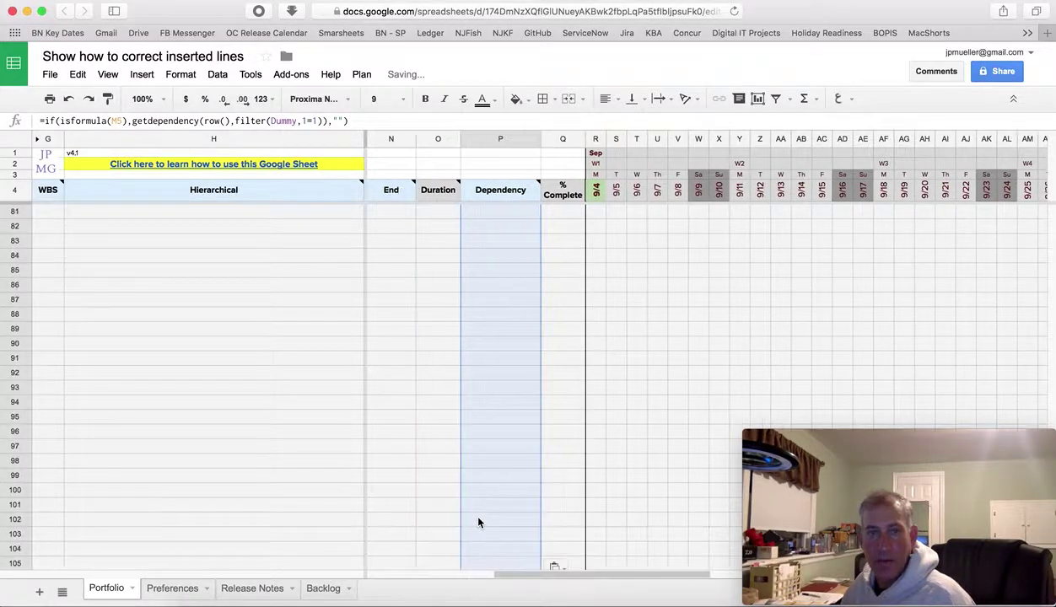
pyautogui.scroll(10, 479, 523)
pyautogui.scroll(-4, 479, 523)
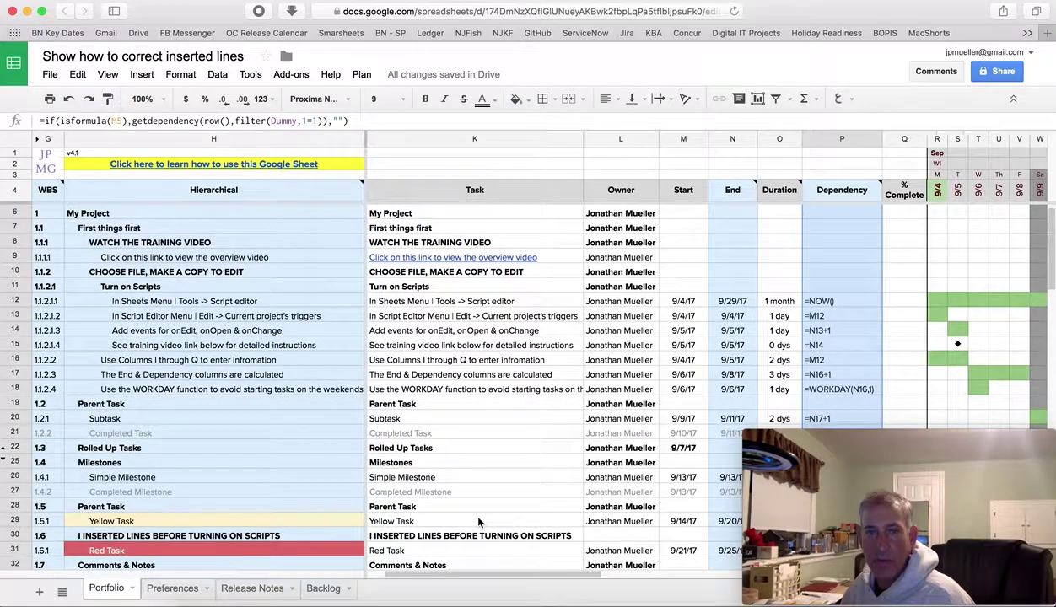
pyautogui.scroll(-2, 479, 523)
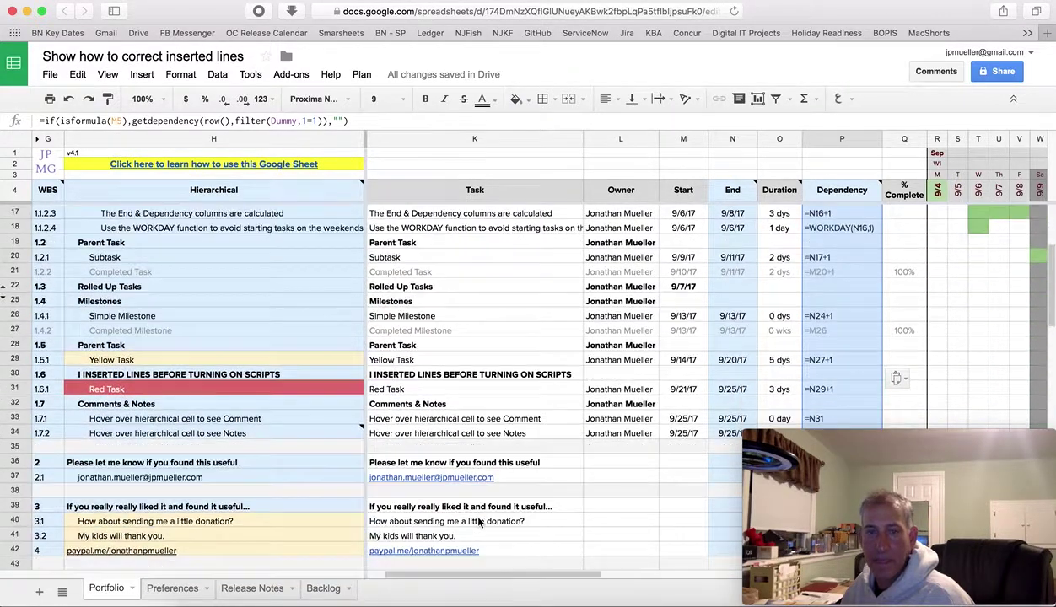
pyautogui.click(835, 375)
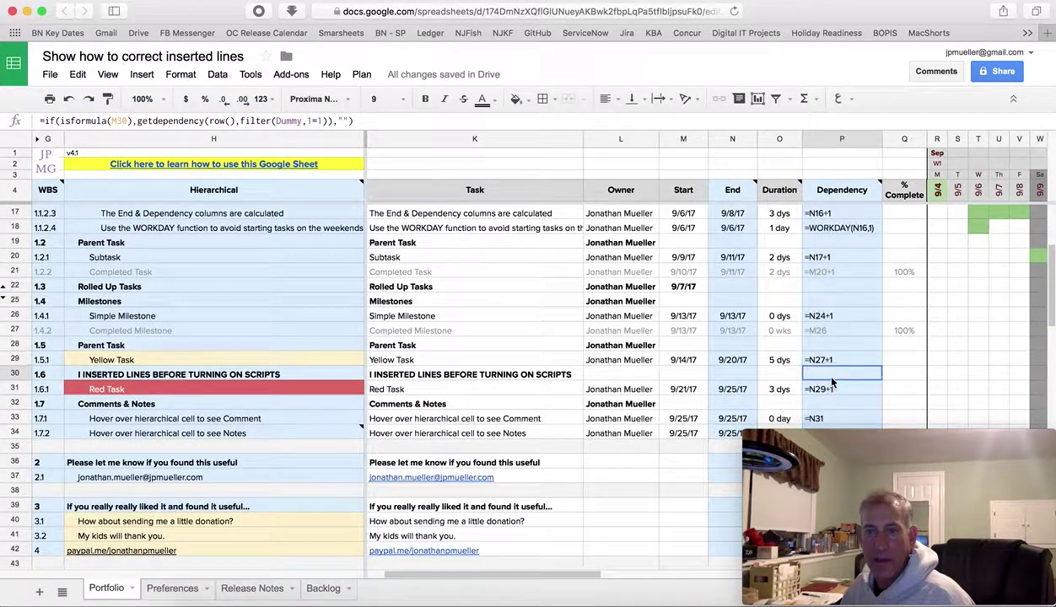
pyautogui.click(386, 121)
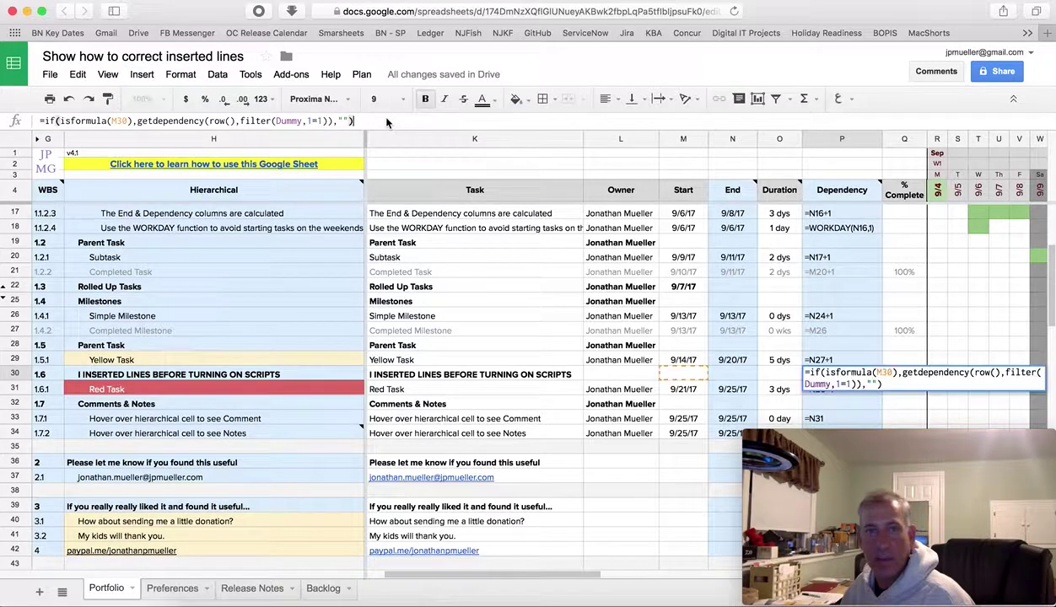
pyautogui.click(674, 378)
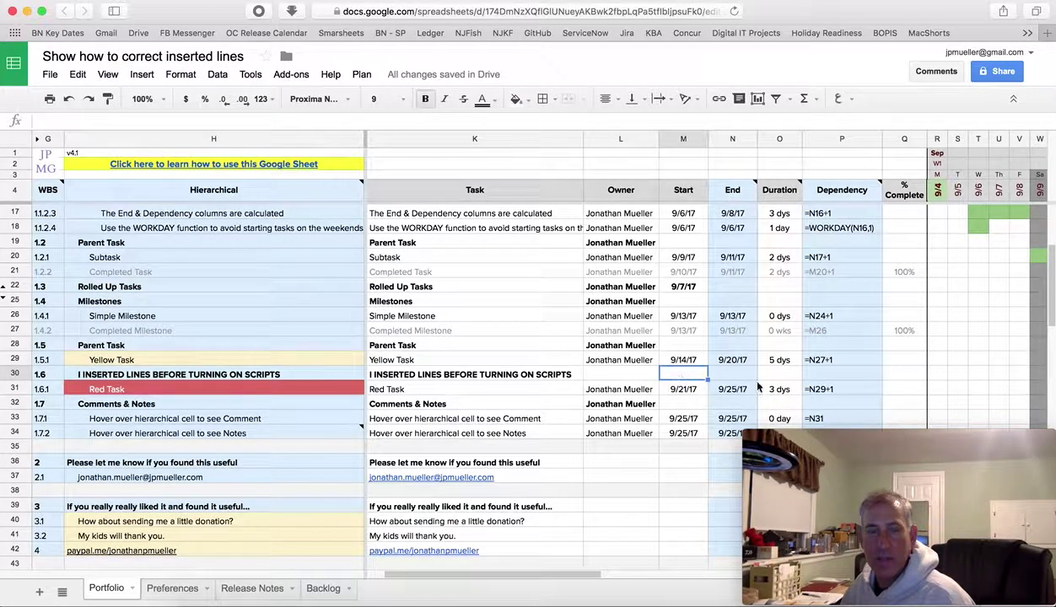